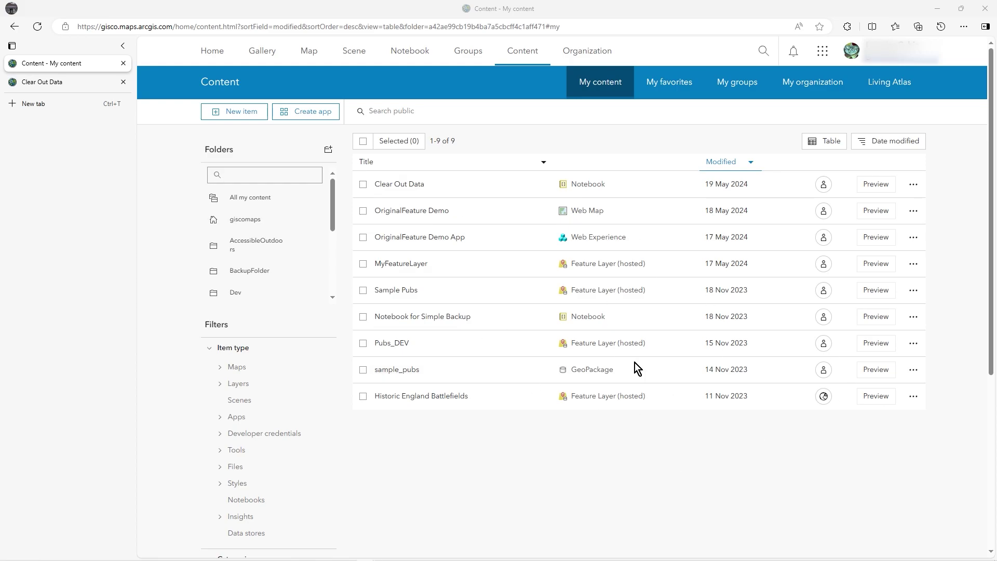
# Open MyFeatureLayer's item Overview page from the My content list.
pyautogui.click(399, 273)
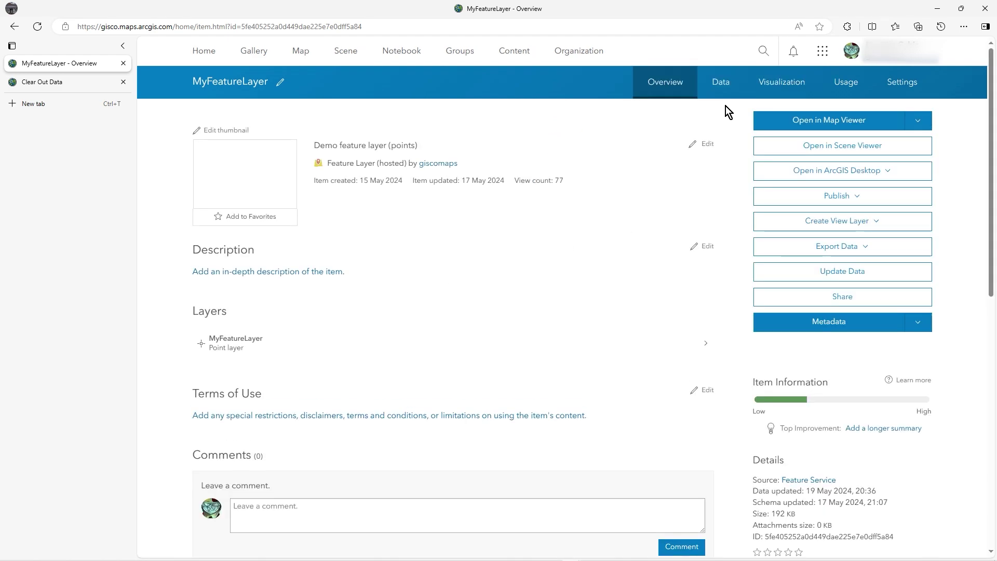
# Show the OBJECTID column in the Data table (features 10–14), then return to Overview.
pyautogui.click(726, 87)
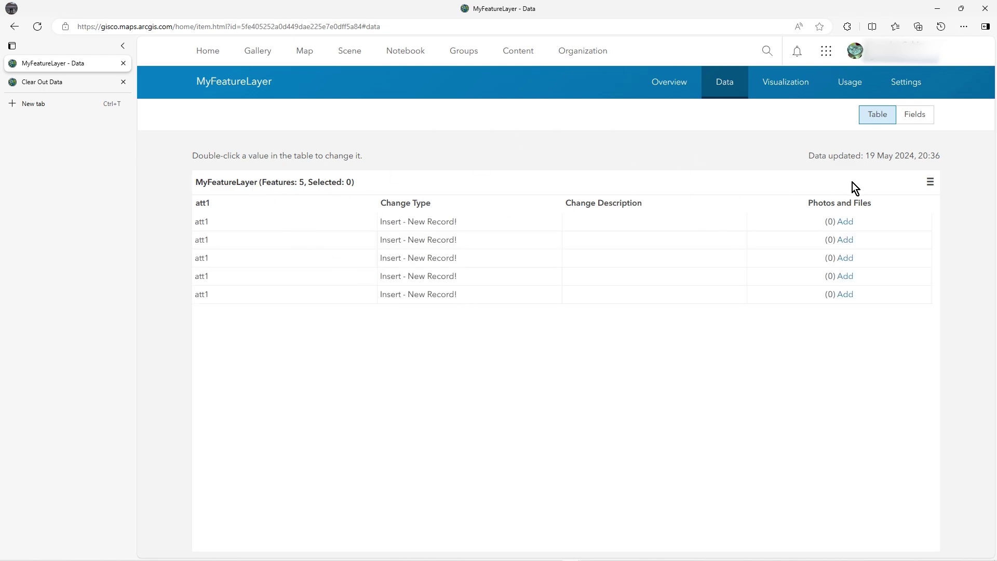
pyautogui.click(929, 183)
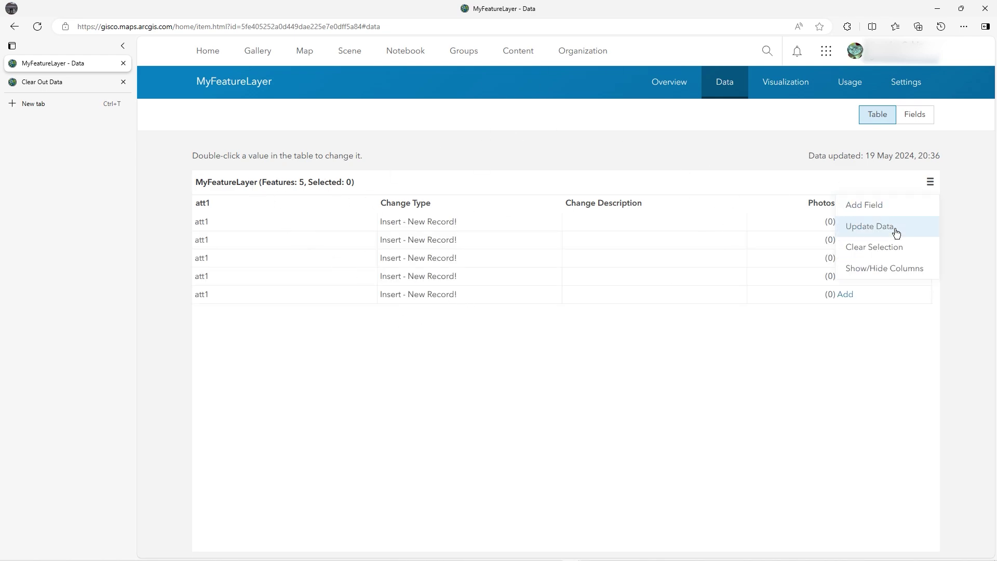
pyautogui.click(883, 266)
pyautogui.click(878, 274)
pyautogui.click(955, 277)
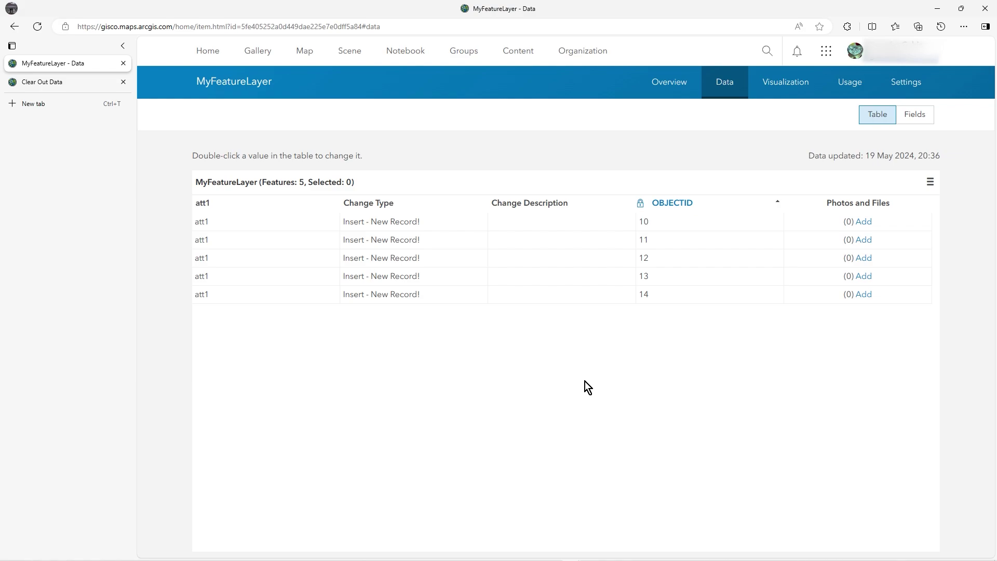
pyautogui.click(670, 82)
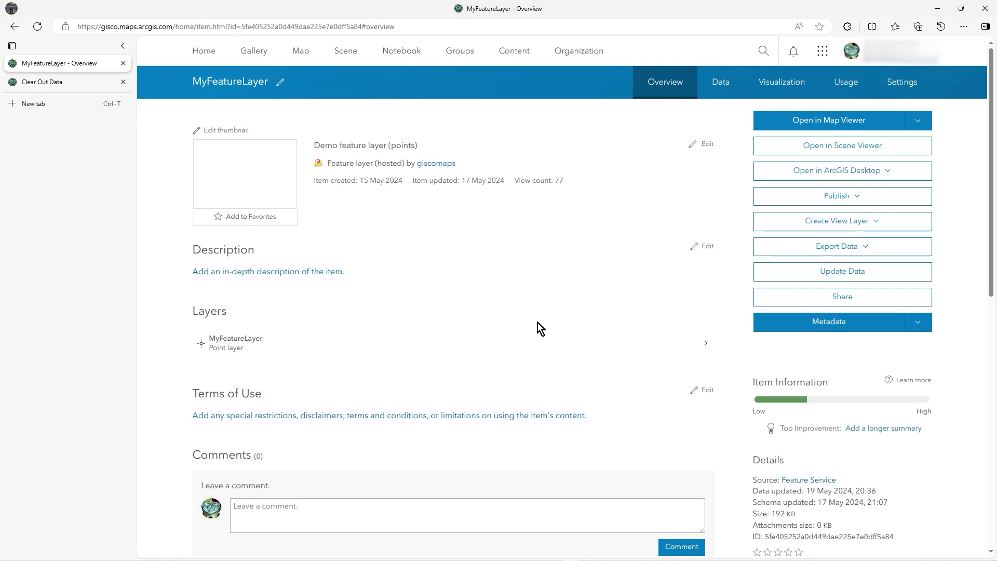
# Open the feature service's REST directory on the MyFeatureLayer layer page, then close it.
pyautogui.scroll(-4, 670, 293)
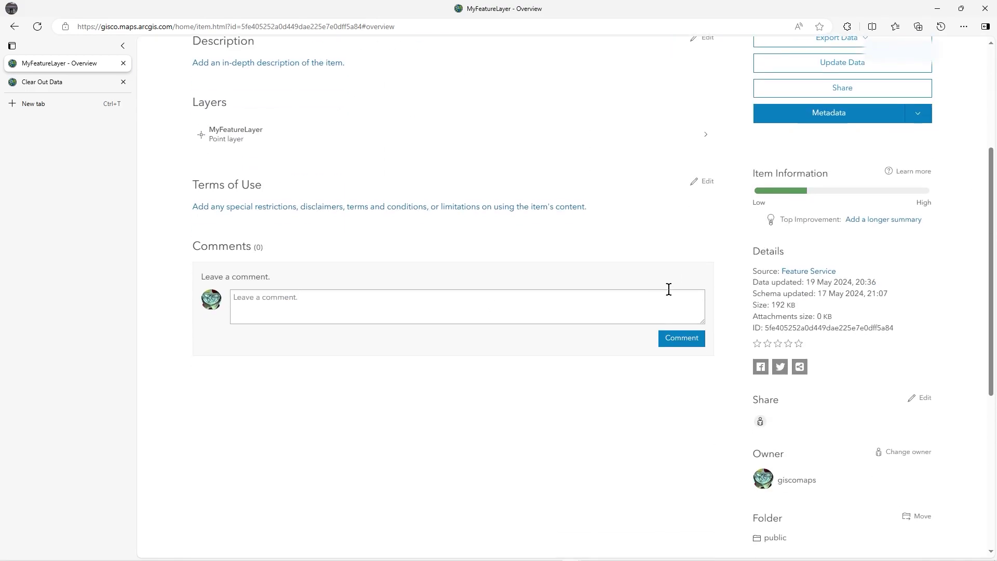
pyautogui.click(823, 271)
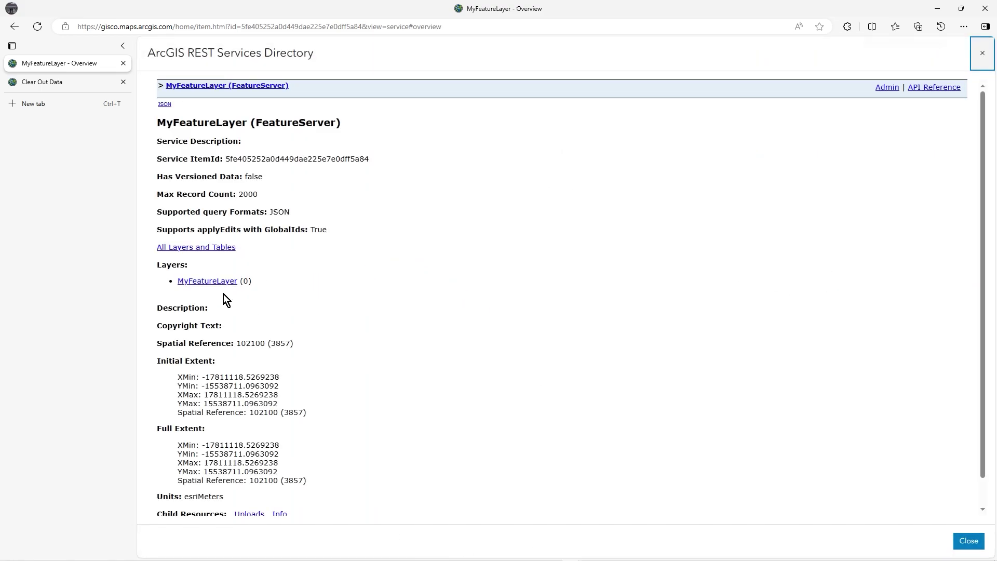
pyautogui.click(210, 283)
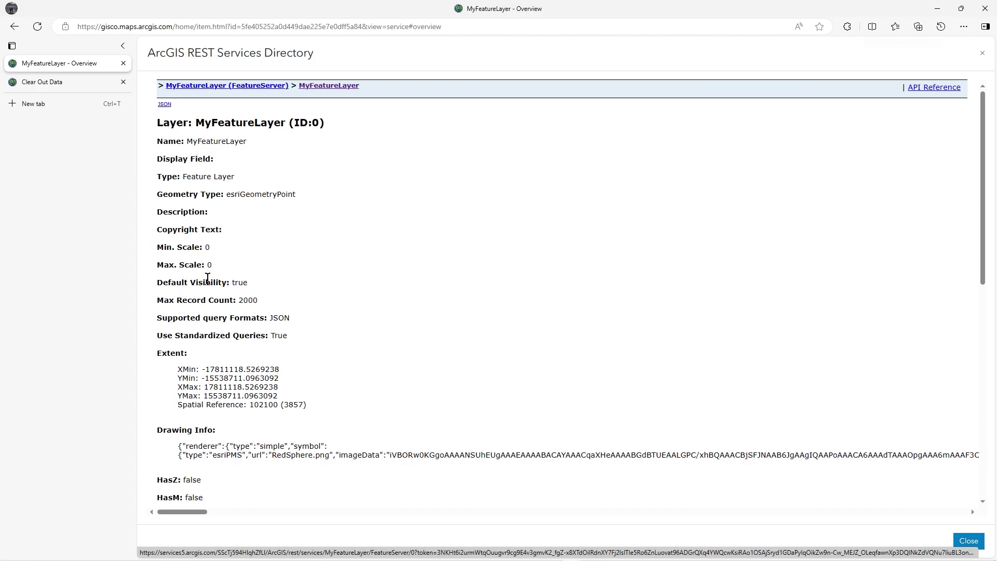
pyautogui.scroll(-5, 389, 400)
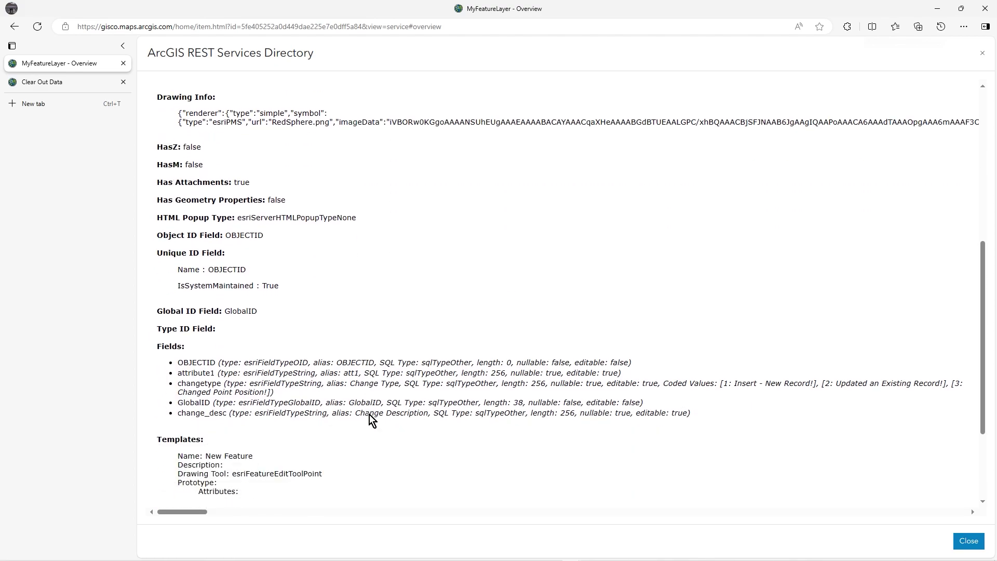
pyautogui.scroll(5, 369, 415)
pyautogui.click(956, 540)
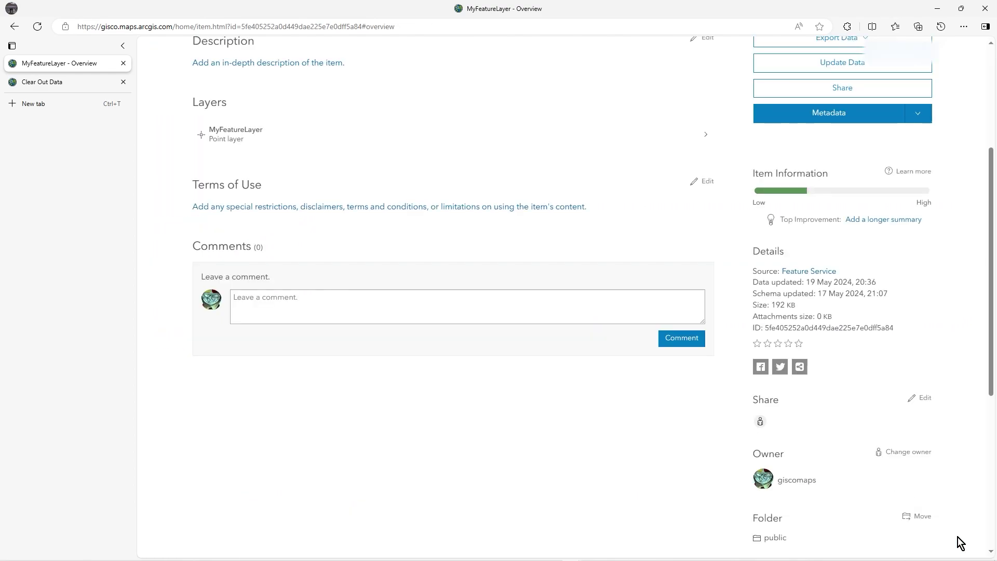
# Reopen the MyFeatureLayer layer's REST page and scroll to its fields and Supported Operations.
pyautogui.click(814, 272)
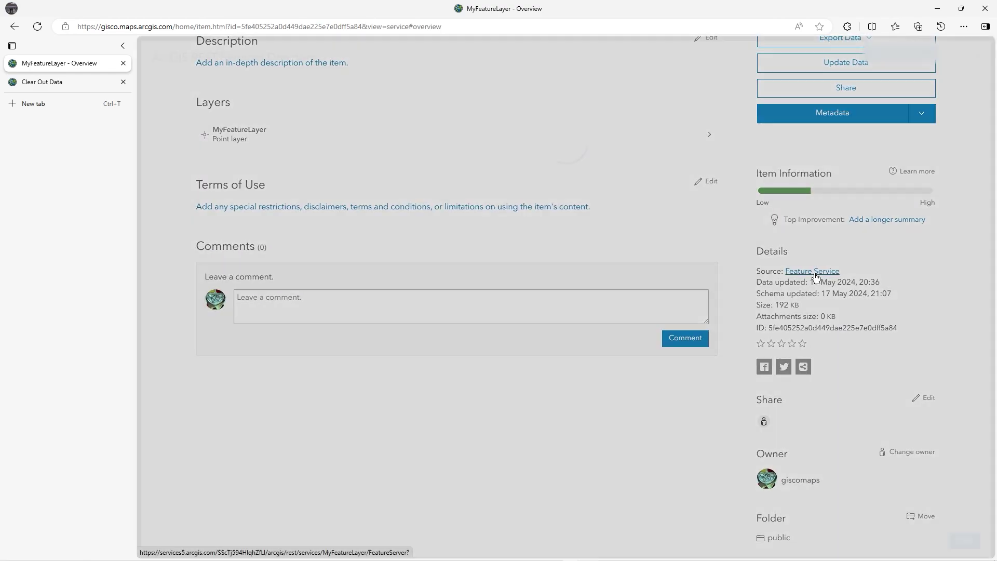
pyautogui.scroll(-1, 204, 267)
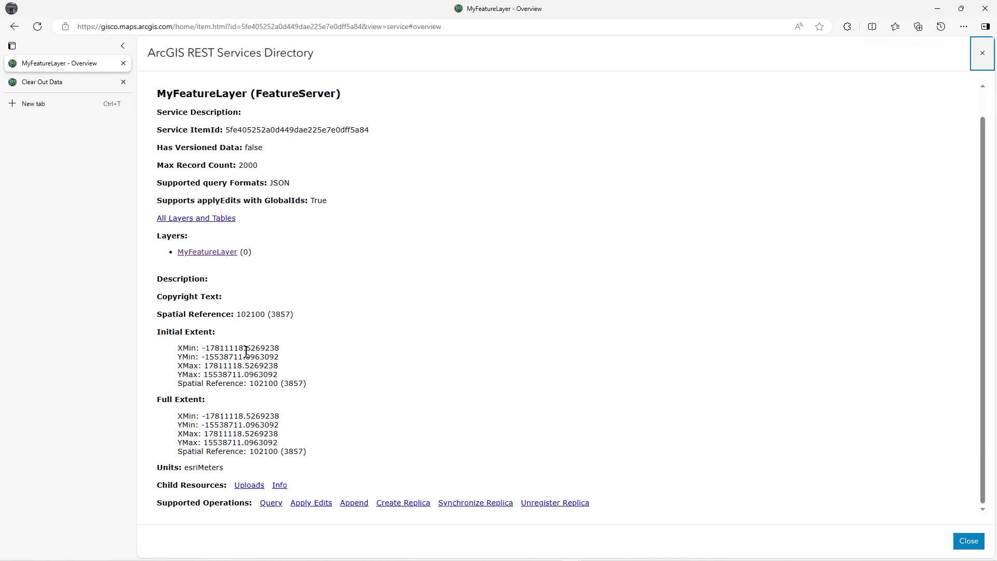
pyautogui.scroll(1, 210, 281)
pyautogui.click(212, 282)
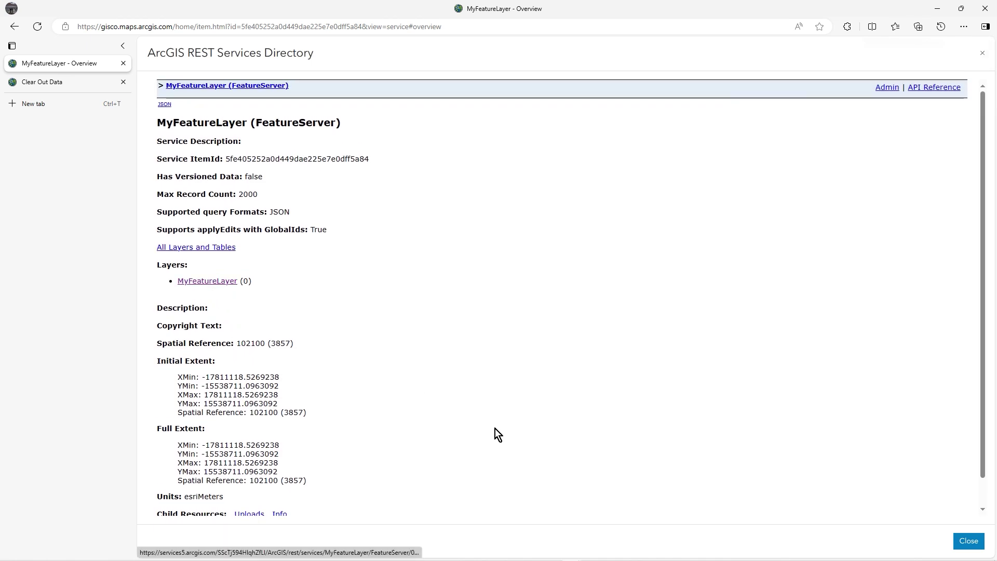
pyautogui.scroll(-15, 465, 413)
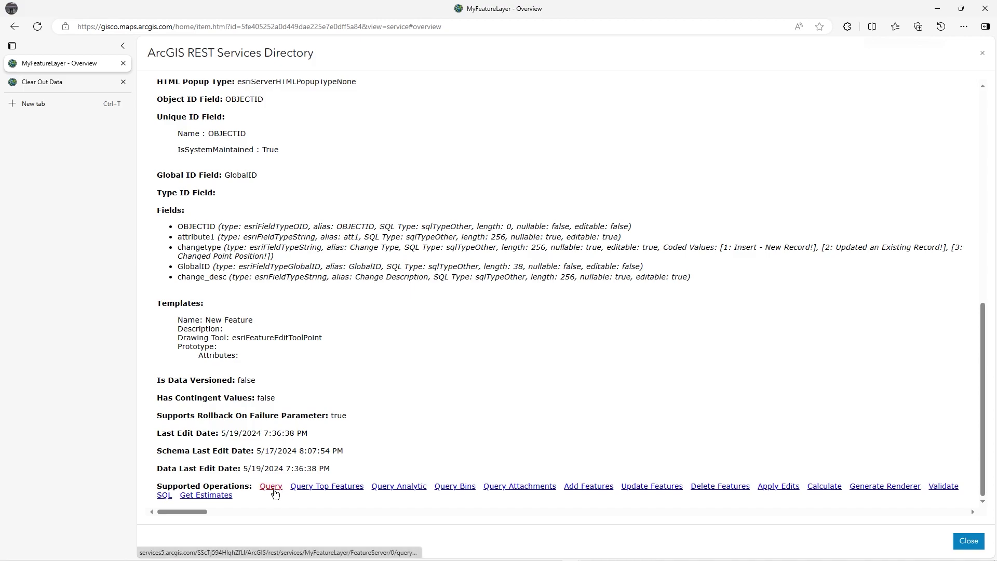
# In the layer's Query form, set Where to 1=1 and Out Fields to *.
pyautogui.click(271, 487)
pyautogui.scroll(-5, 451, 314)
pyautogui.scroll(-2, 479, 319)
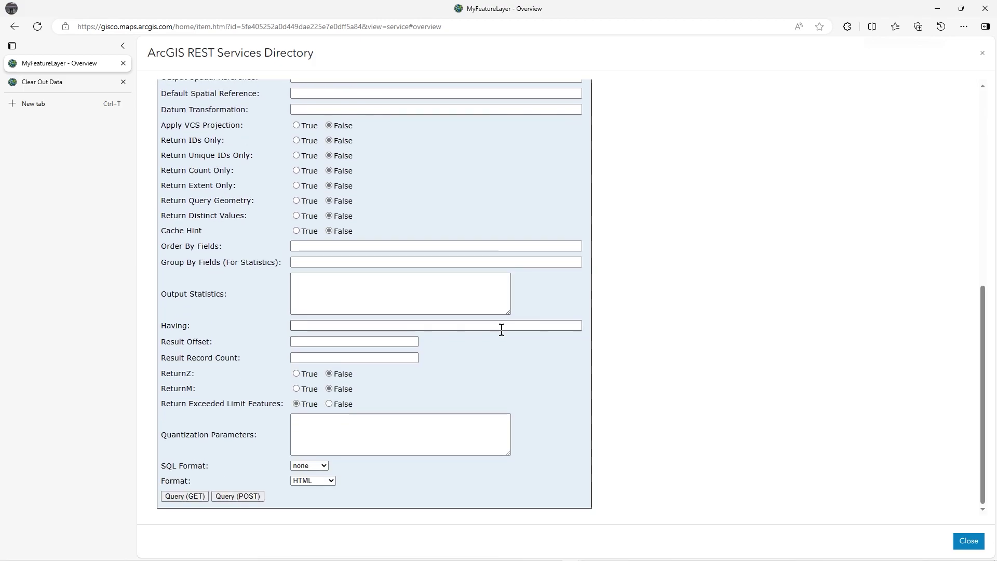
pyautogui.scroll(5, 391, 249)
pyautogui.scroll(3, 411, 281)
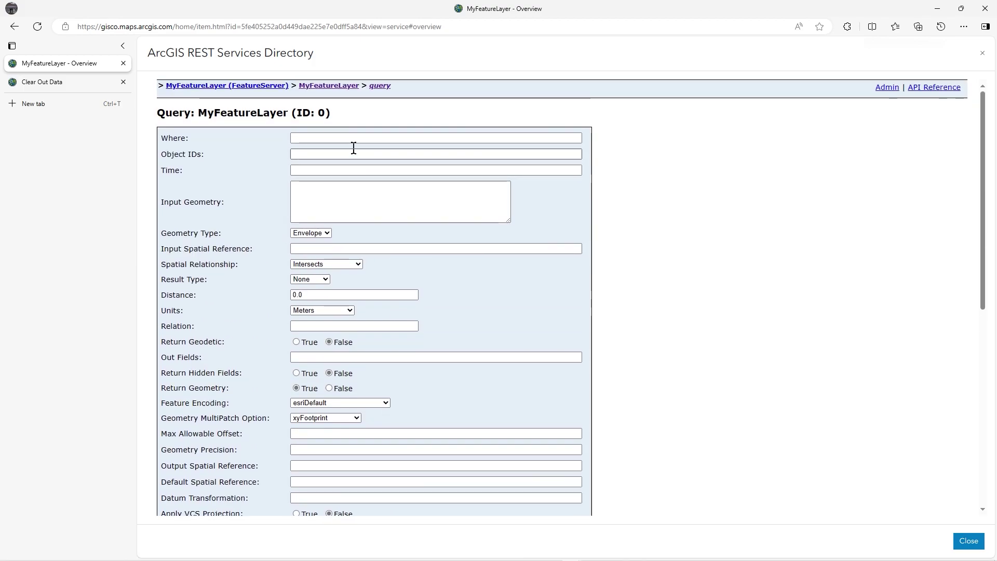
pyautogui.click(358, 139)
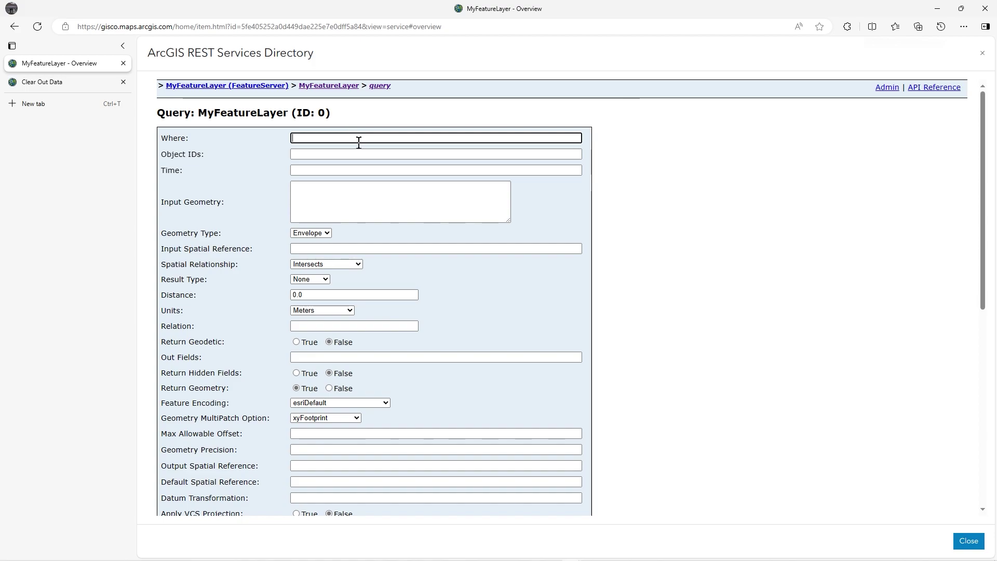
pyautogui.write('1=1')
pyautogui.scroll(-6, 814, 264)
pyautogui.scroll(3, 780, 292)
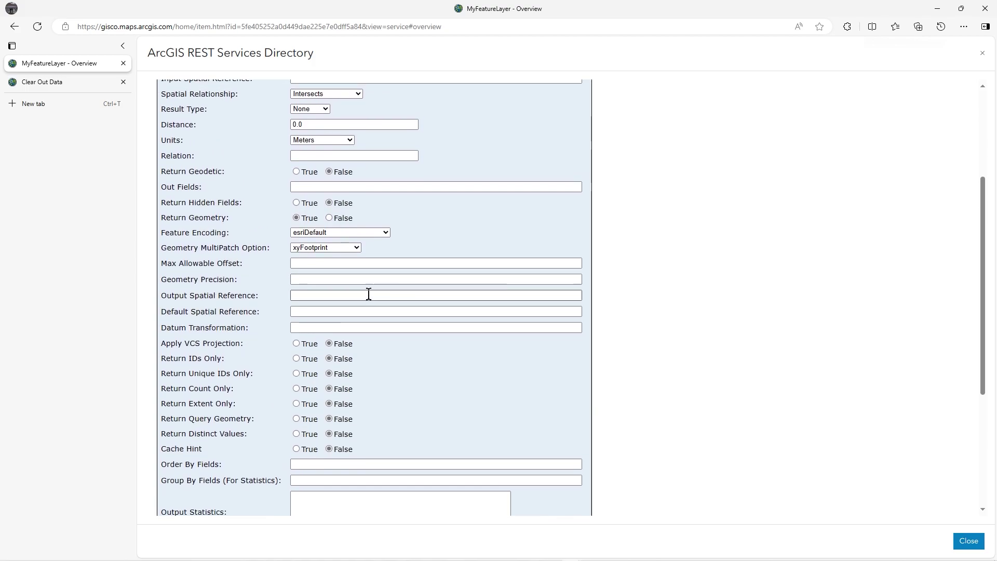
pyautogui.click(312, 186)
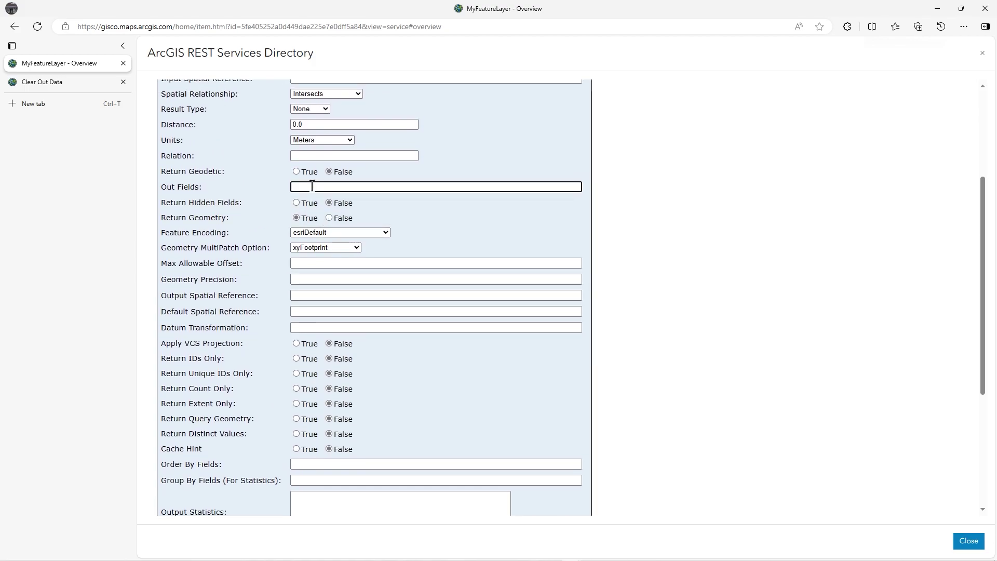
# Run the query, review the five returned records (IDs 10–14), and close the directory.
pyautogui.scroll(-4, 383, 427)
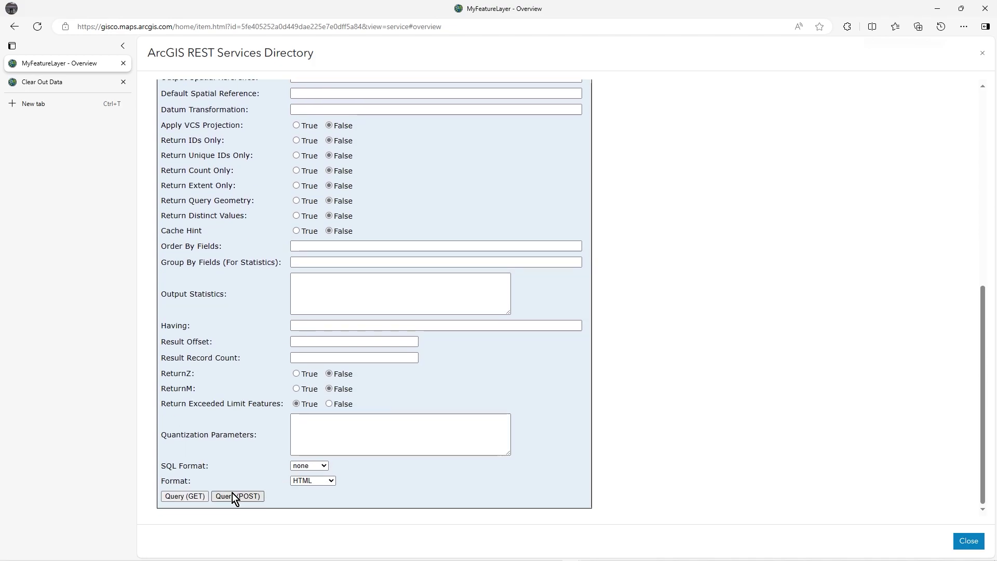
pyautogui.click(184, 496)
pyautogui.scroll(-16, 700, 434)
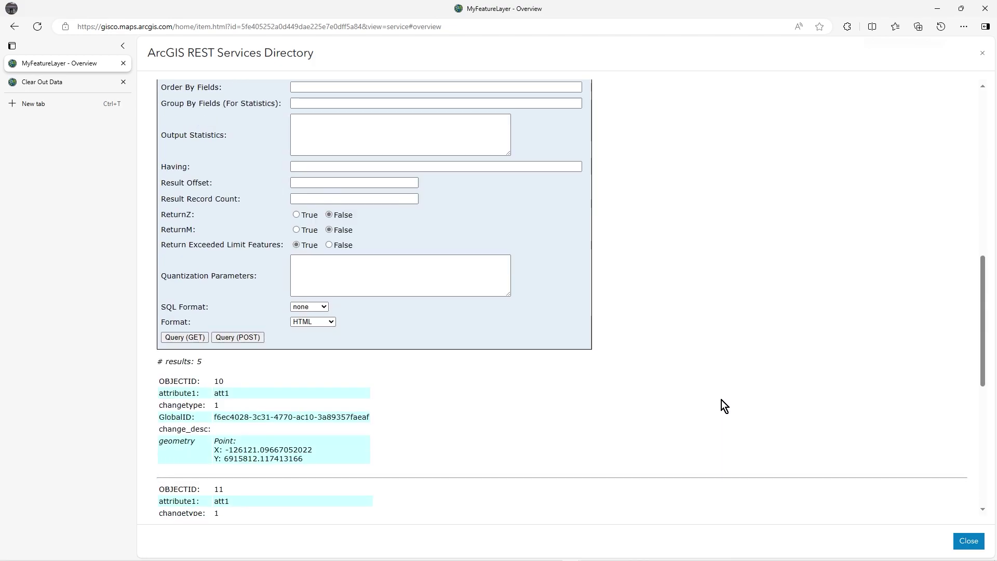
pyautogui.scroll(-2, 715, 416)
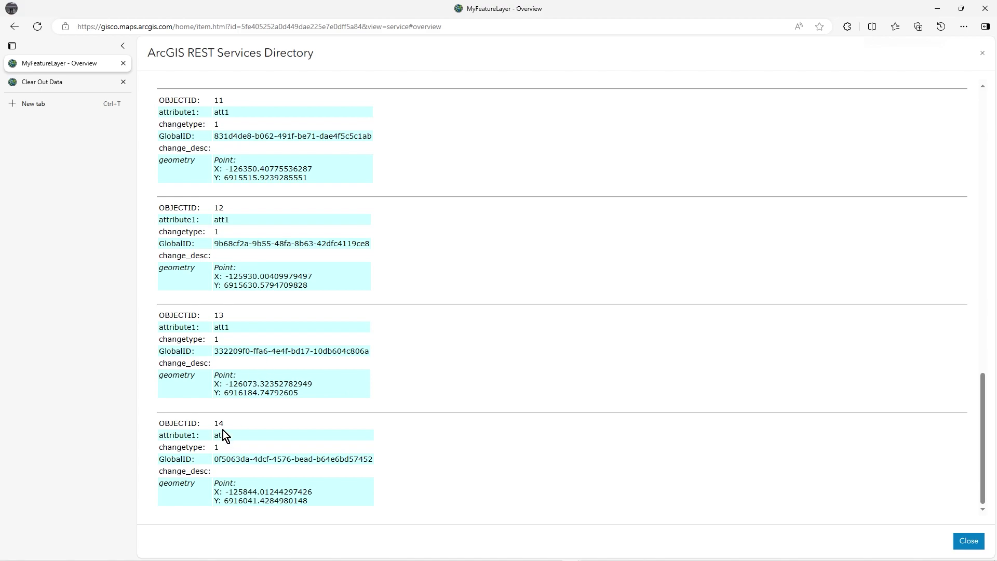
pyautogui.scroll(14, 350, 476)
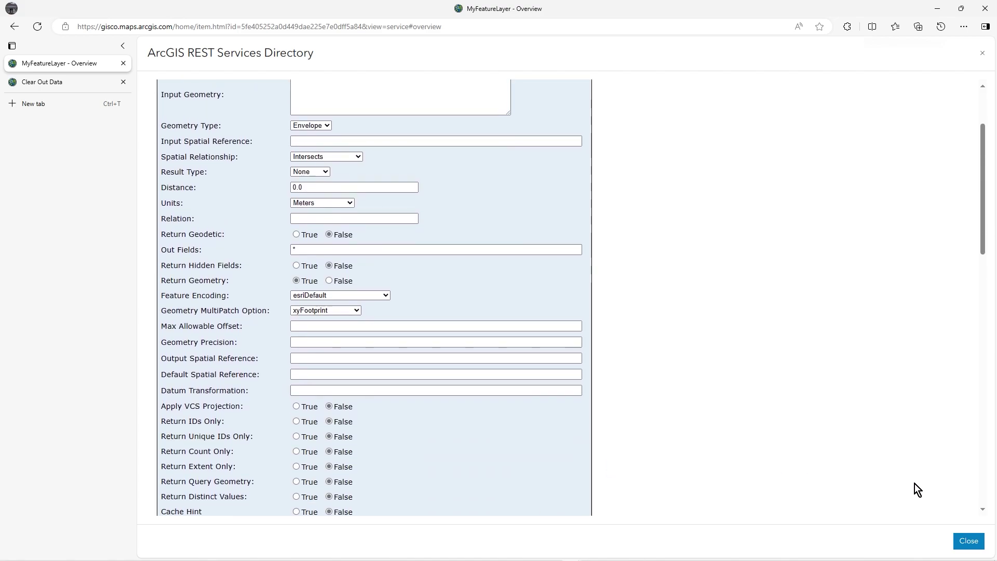
pyautogui.click(956, 540)
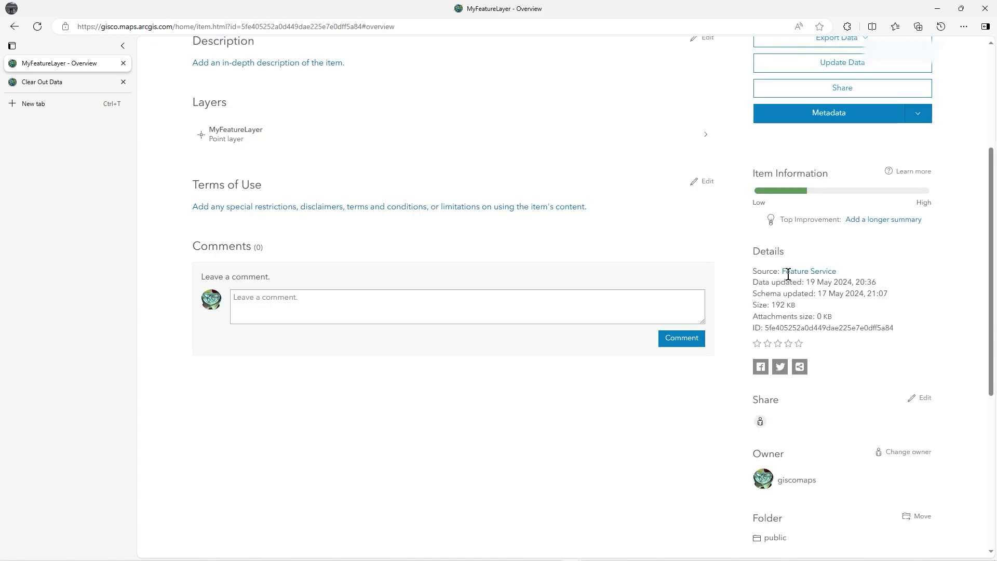
# Open the MyFeatureLayer layer's REST page and scroll to Supported Operations like Delete Features.
pyautogui.click(819, 271)
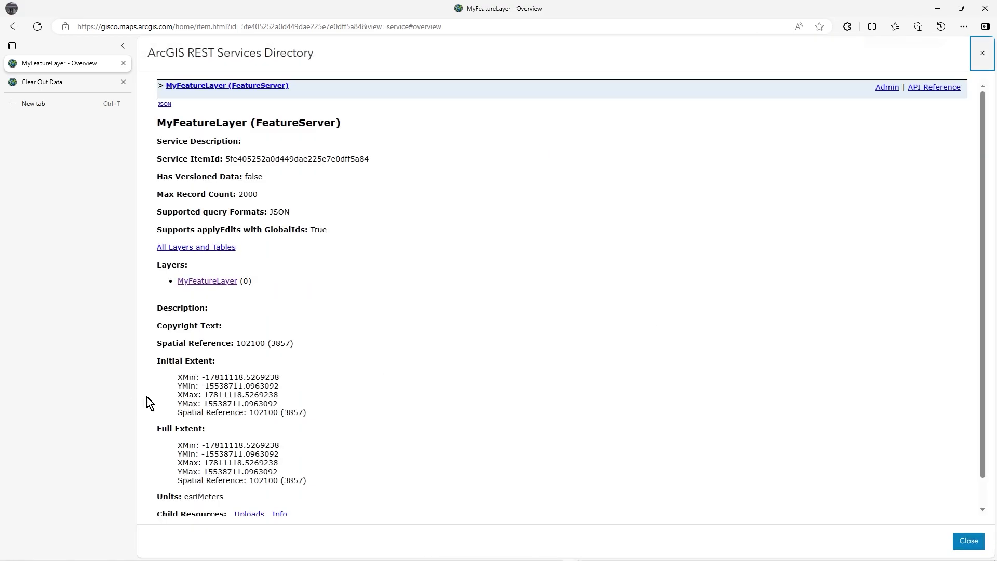
pyautogui.click(208, 283)
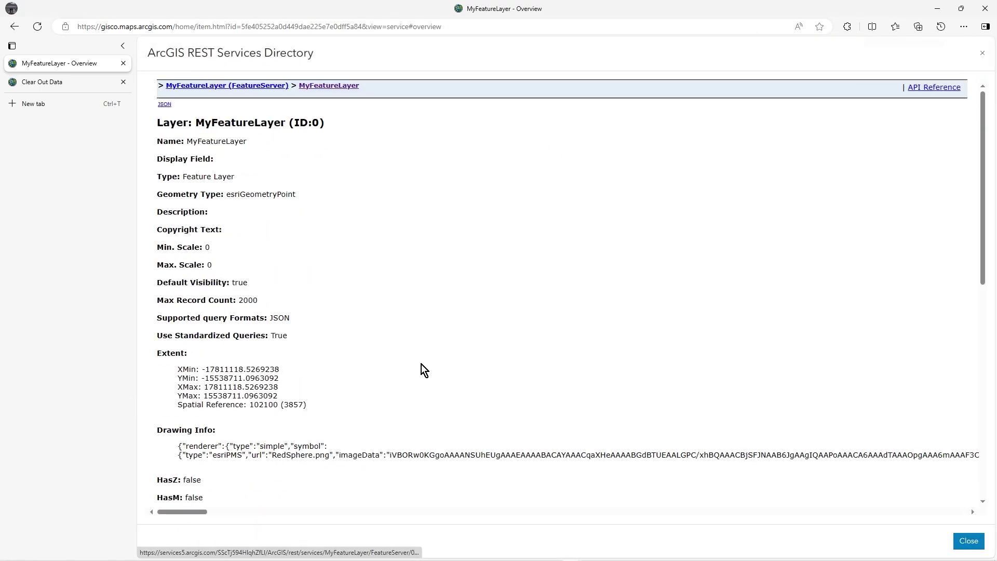
pyautogui.scroll(-10, 426, 369)
pyautogui.scroll(-2, 391, 426)
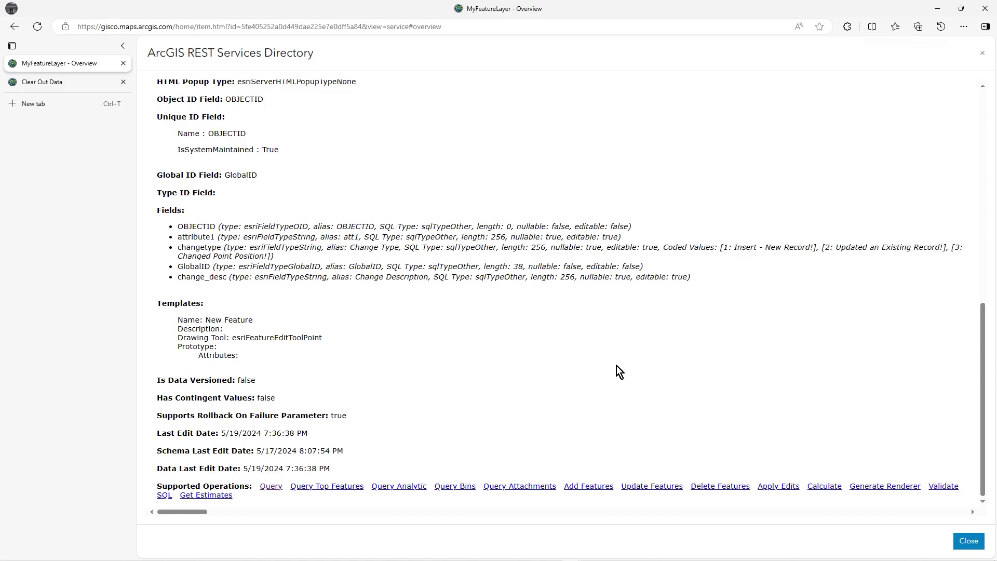
# Delete features 10 and 14 through the Delete Features form, then close the REST directory.
pyautogui.click(719, 488)
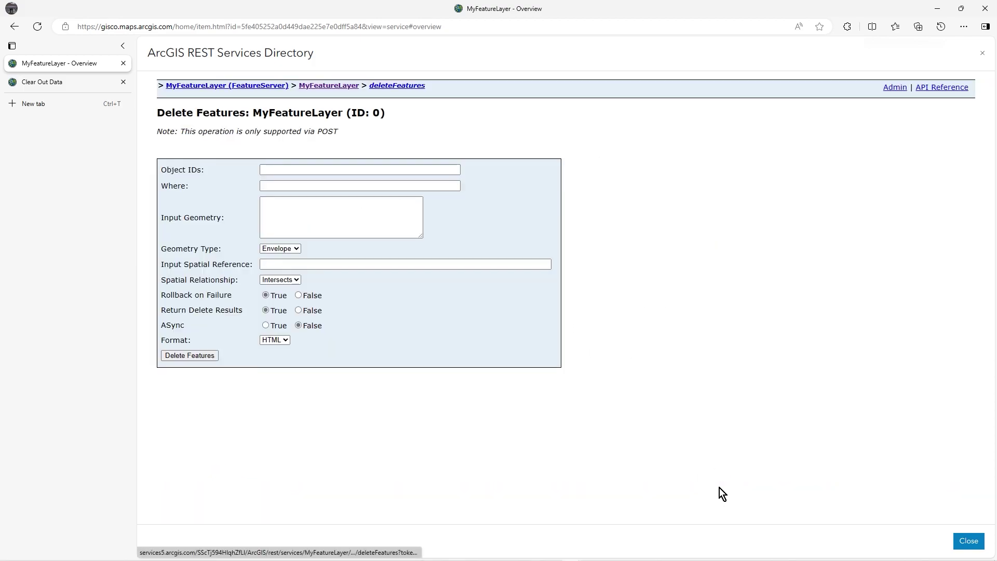
pyautogui.click(319, 171)
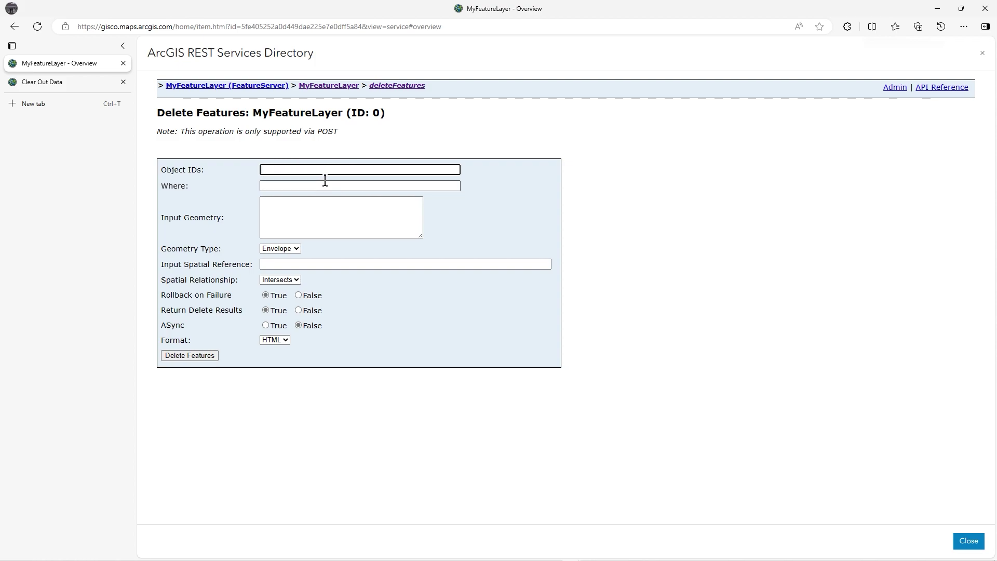
pyautogui.write('10,11,')
pyautogui.write('14')
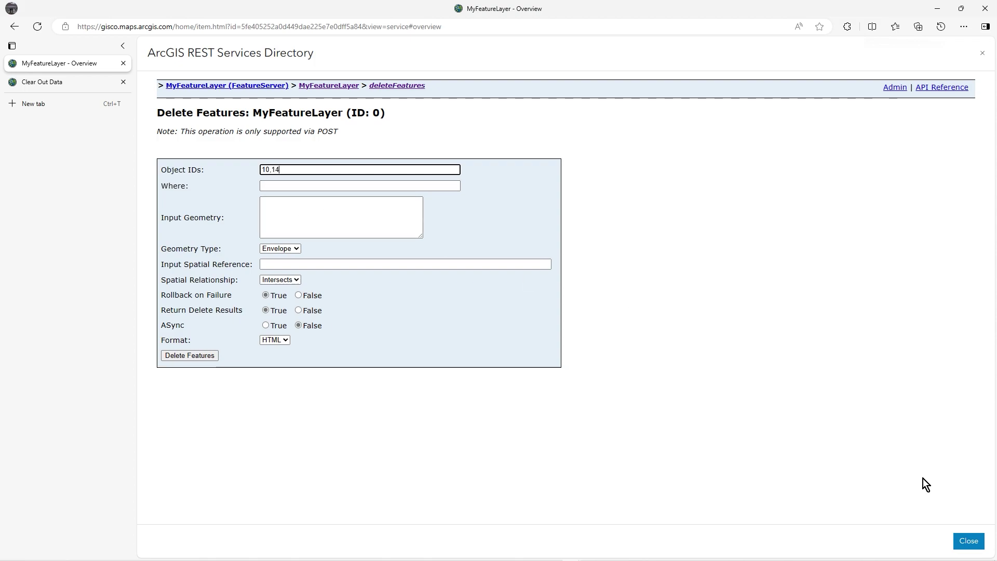
pyautogui.click(211, 355)
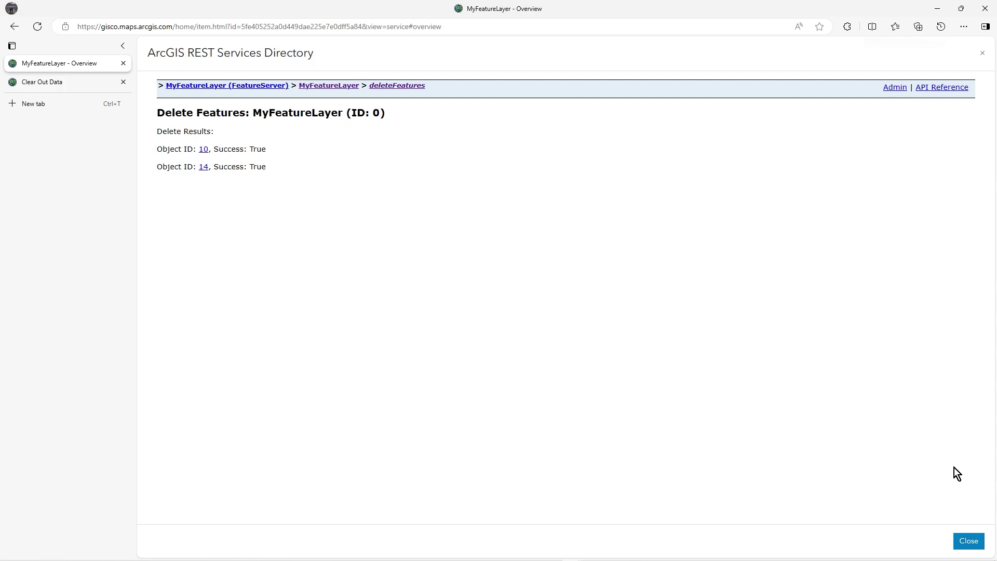
pyautogui.click(968, 540)
# Enable the OBJECTID column in the Data table, showing only records 11, 12 and 13.
pyautogui.scroll(4, 690, 247)
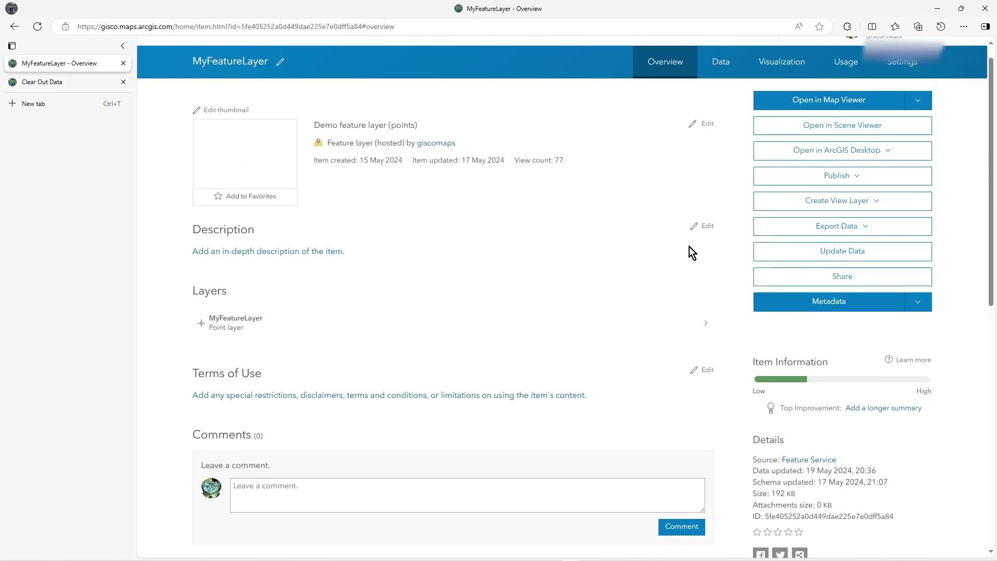
pyautogui.scroll(1, 689, 247)
pyautogui.click(713, 86)
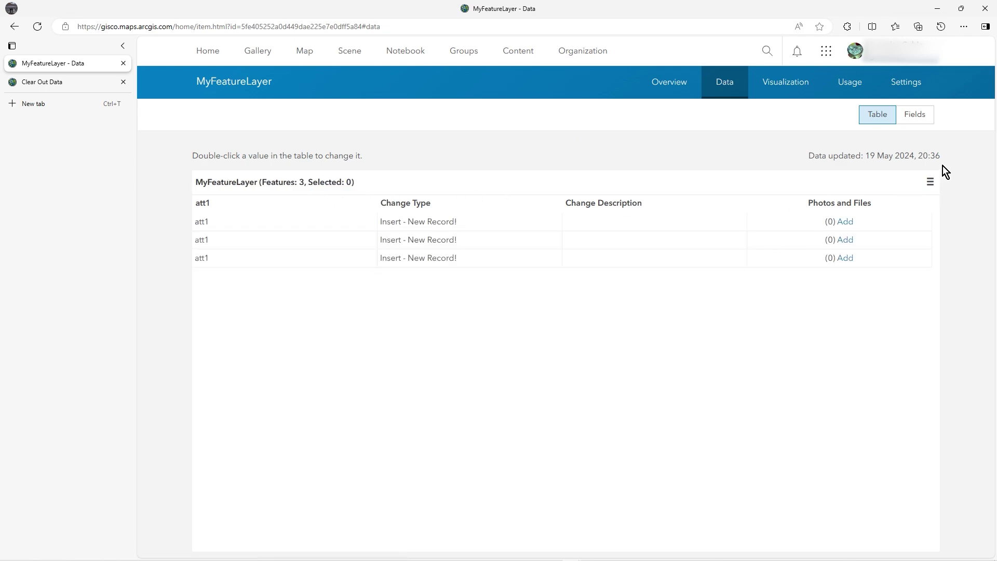
pyautogui.click(930, 181)
pyautogui.click(884, 275)
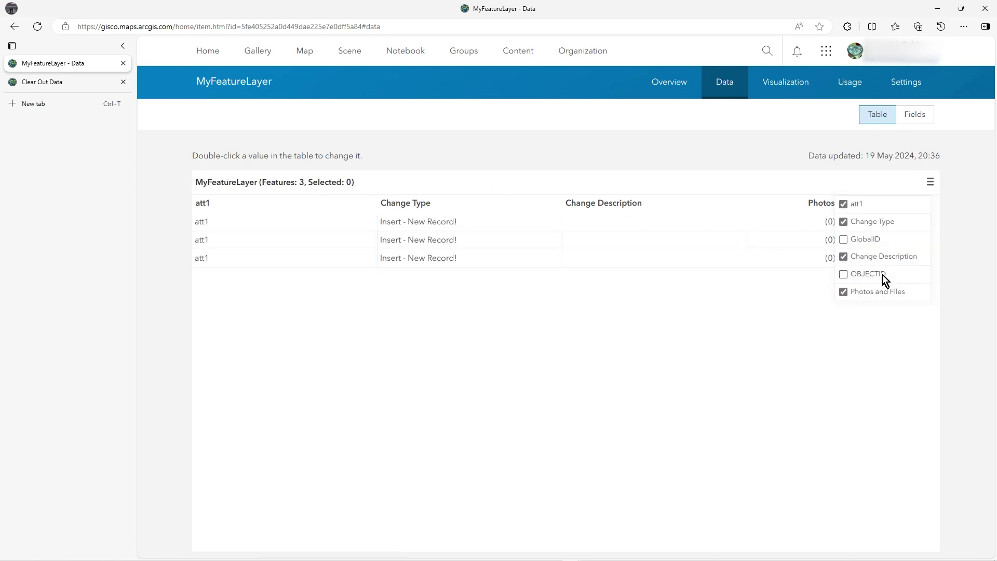
pyautogui.click(872, 274)
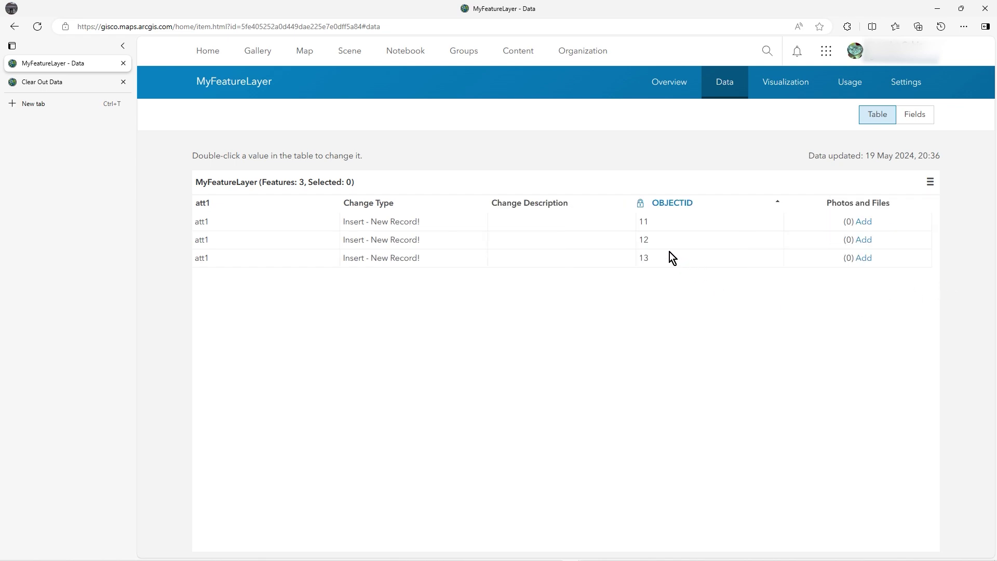